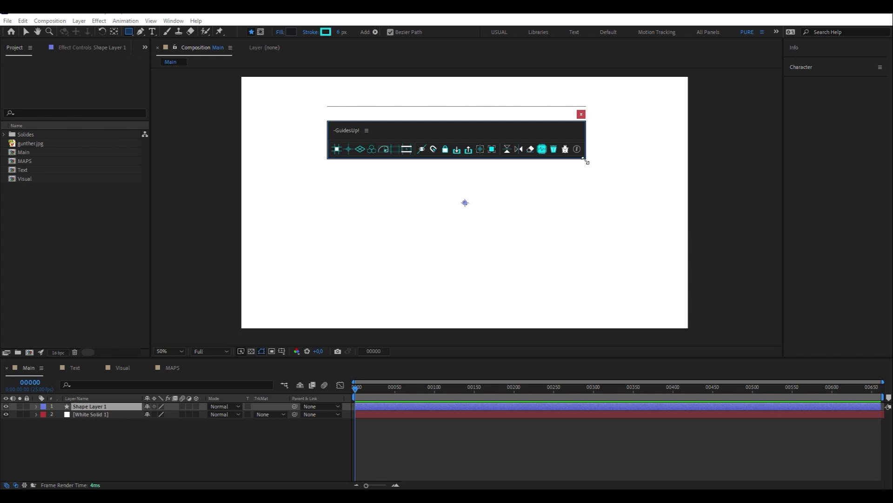
Shrink the floating GuidesUp! panel to a compact block and dock it below the Character panel.
left_click_drag(586, 161, 429, 188)
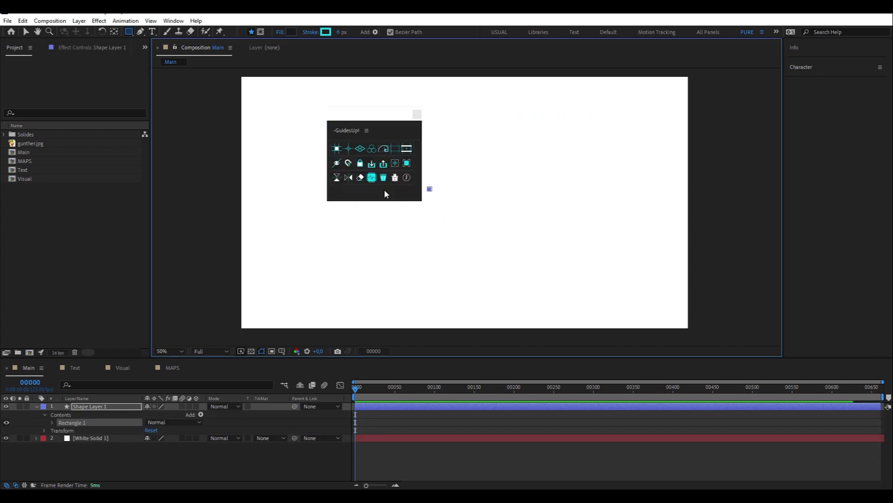
left_click_drag(355, 135, 811, 130)
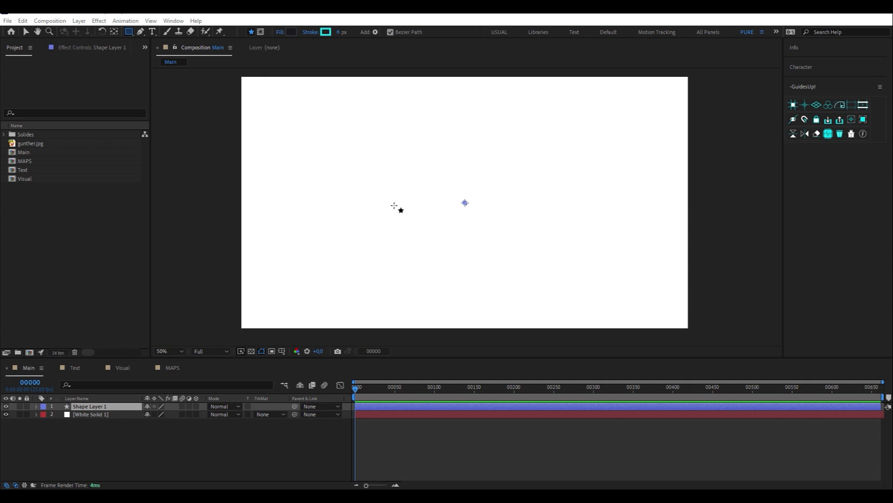
Draw a dark rectangle framed by guides in Main, then add guides around -GuidesUp! in the Text comp.
mouse_move(395, 145)
left_mouse_down()
mouse_move(501, 236)
mouse_move(504, 253)
left_mouse_up()
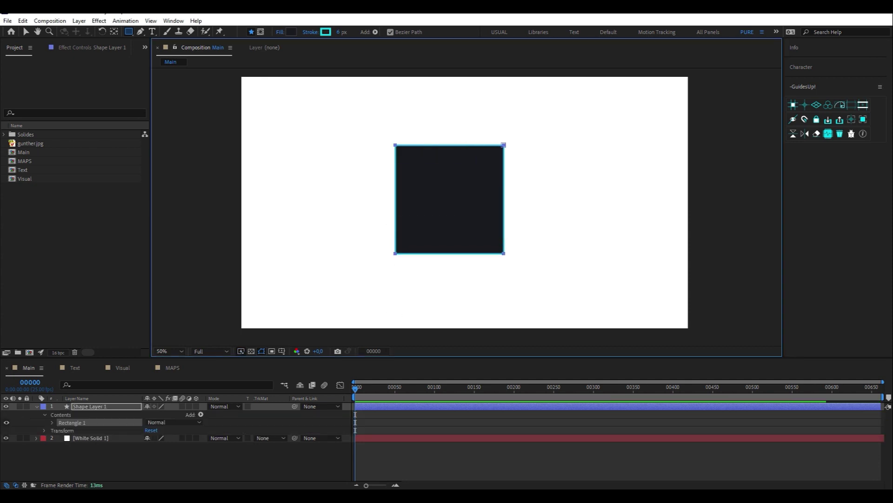
left_click(793, 105)
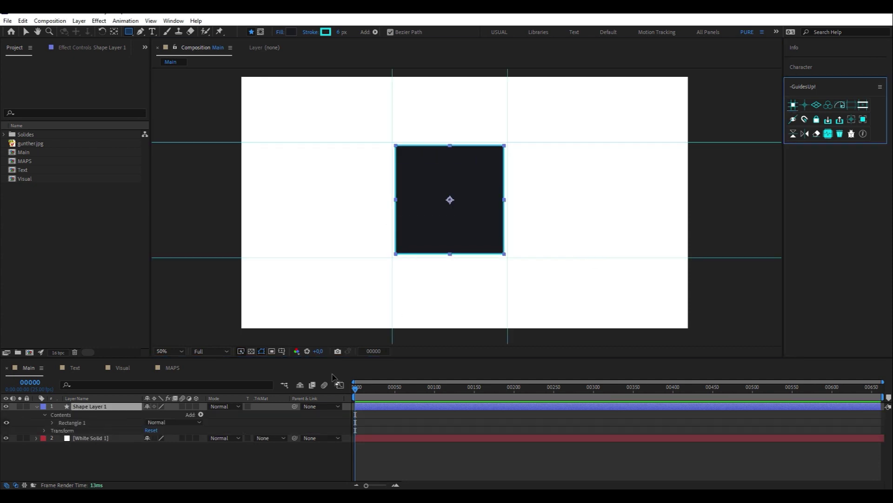
left_click(75, 367)
left_click(794, 106)
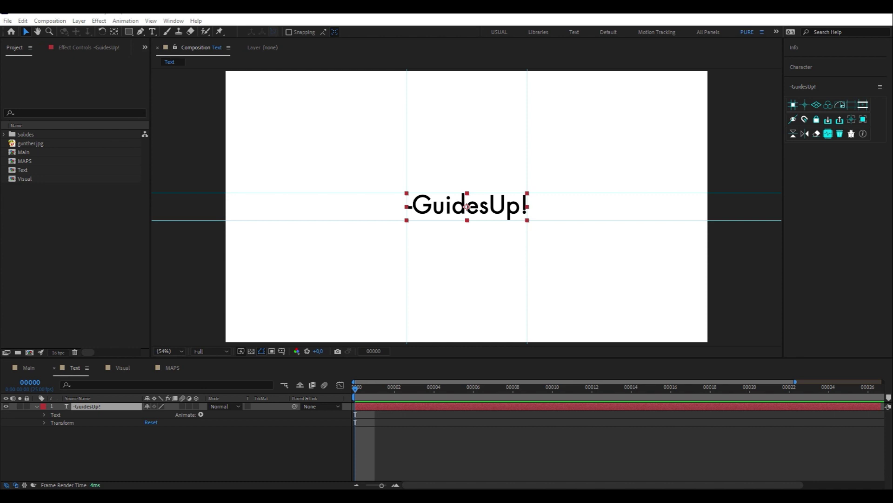
Add guides around every layer, confirming Yes, plus centre guides through gunther, then switch to MAPS.
left_click(794, 105, "shift")
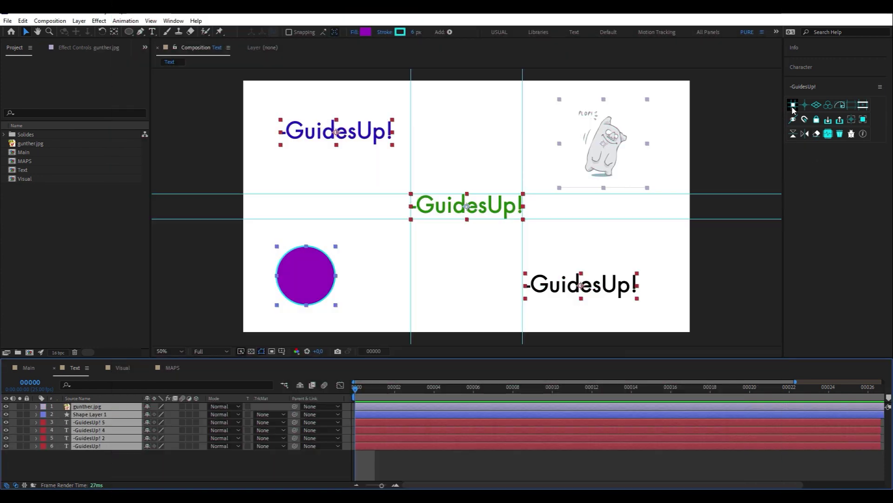
left_click(794, 106)
left_click(468, 285)
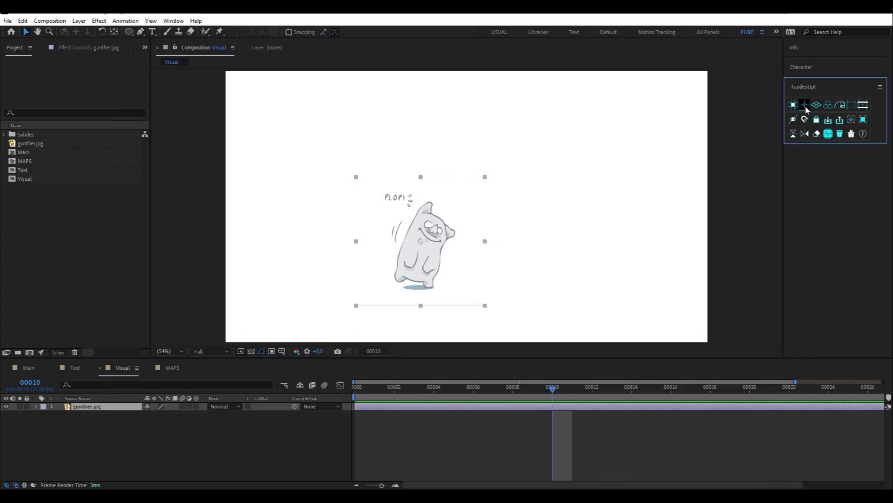
left_click(807, 108)
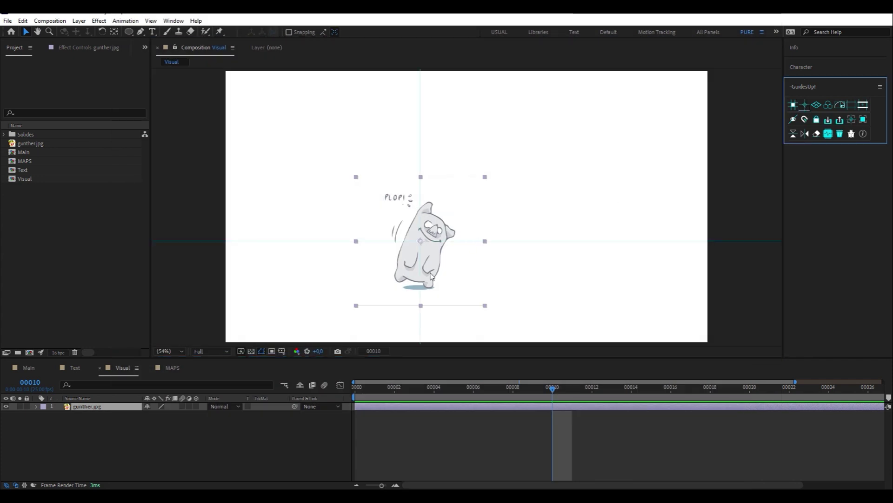
left_click(171, 367)
Add an IsoMap grid to MAPS and trace a closed cyan chevron shape on it.
left_click(817, 106)
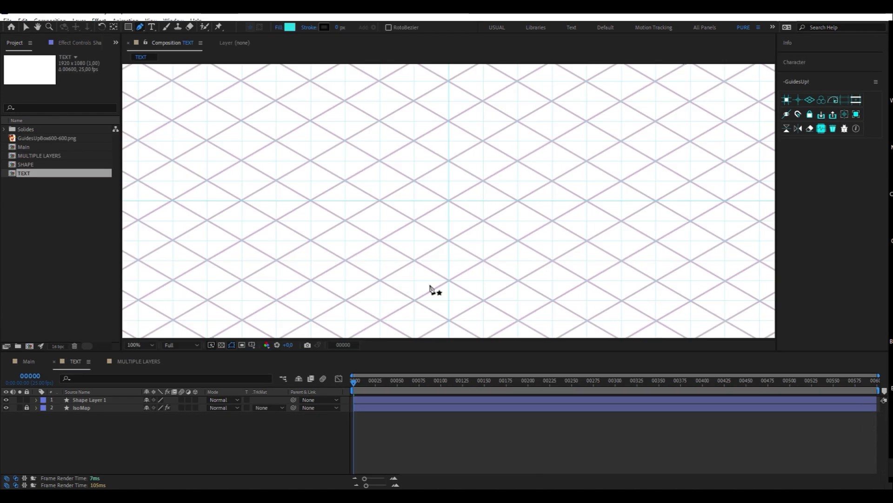
left_click(345, 220)
left_click(379, 240)
left_click(414, 220)
left_click(414, 181)
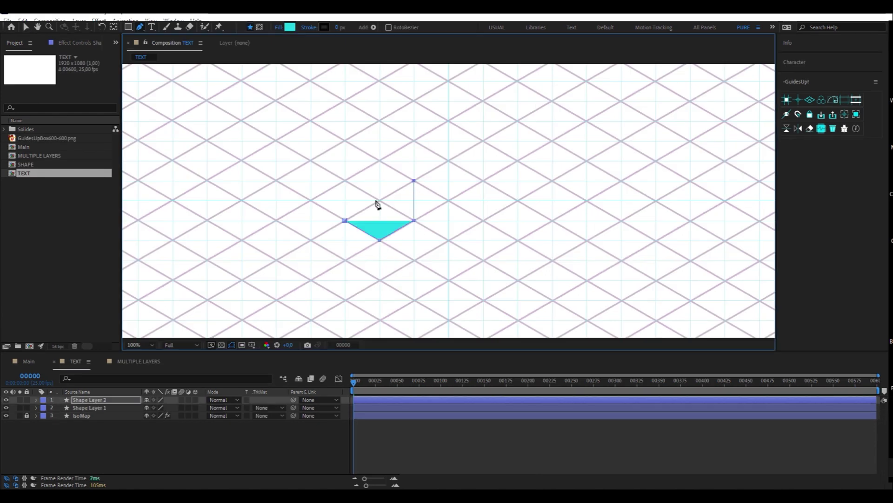
left_click(380, 200)
left_click(345, 181)
left_click(345, 220)
Extend the chevron with a parallelogram, then place a copy of the shape to the right.
left_click(309, 161)
left_click(310, 200)
left_click(345, 220)
left_click(345, 181)
left_click(310, 160)
key("v")
key("comma")
left_click_drag(415, 203, 511, 255)
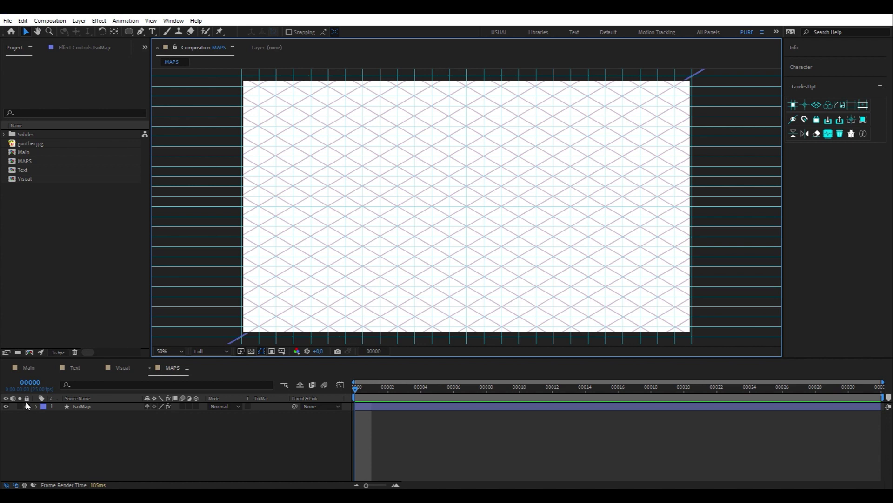
Unlock the IsoMap layer and raise its Slider Iso value from 192 to 198.
left_click(90, 49)
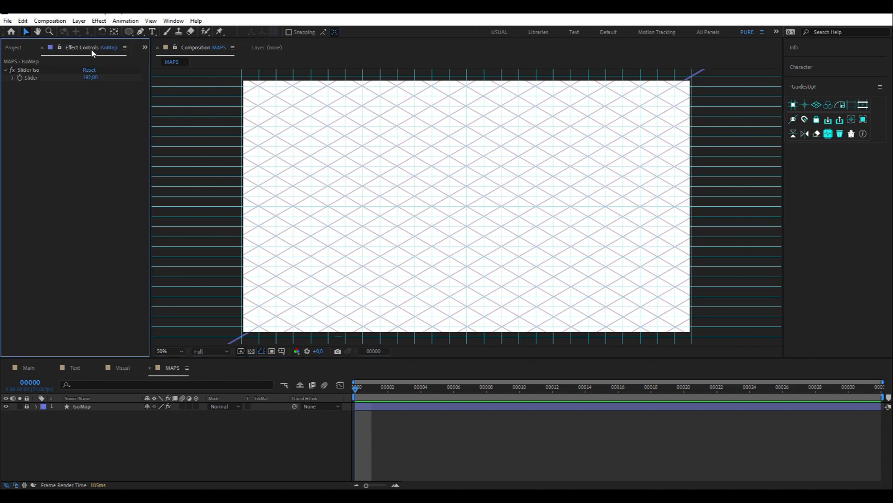
left_click(26, 407)
left_click_drag(95, 80, 106, 80)
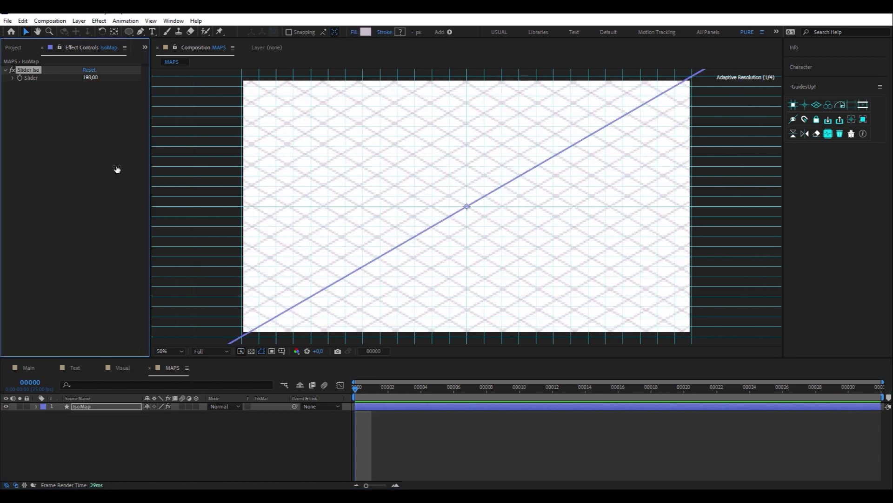
Delete the IsoMap layer and add a hexagon grid map in its place.
left_click(103, 409)
key("Delete")
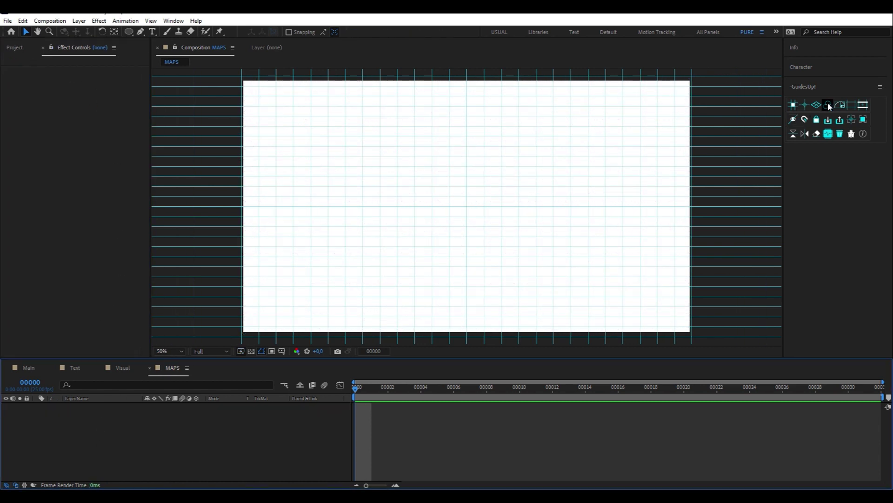
left_click(828, 105)
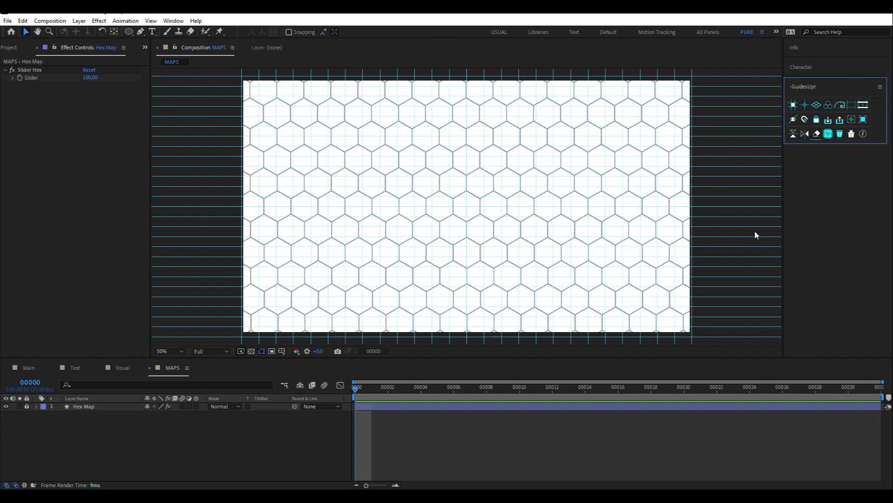
left_click(742, 248)
Clear the guides and Hex Map, add a golden-ratio spiral with GoldenRect at 44, then show the kitchen photo.
left_click(816, 134)
key("Delete")
left_click(840, 105)
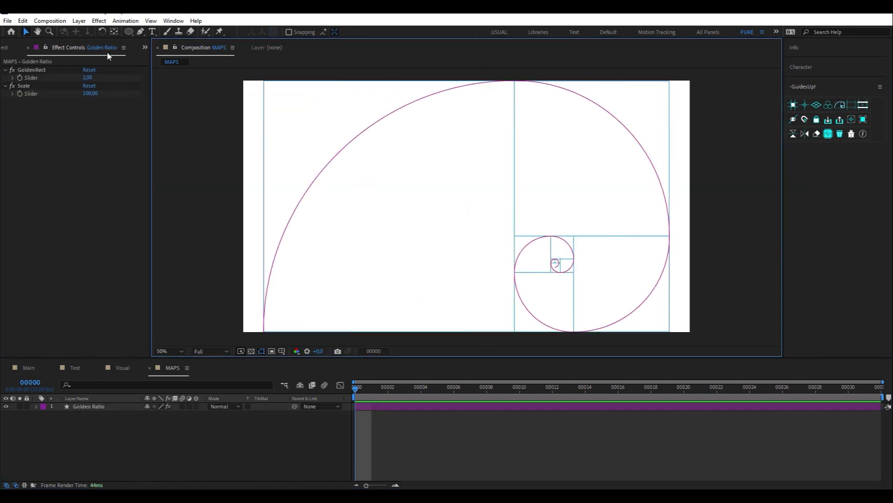
mouse_move(87, 77)
left_mouse_down()
mouse_move(102, 76)
mouse_move(90, 93)
mouse_move(69, 93)
mouse_move(84, 93)
left_mouse_up()
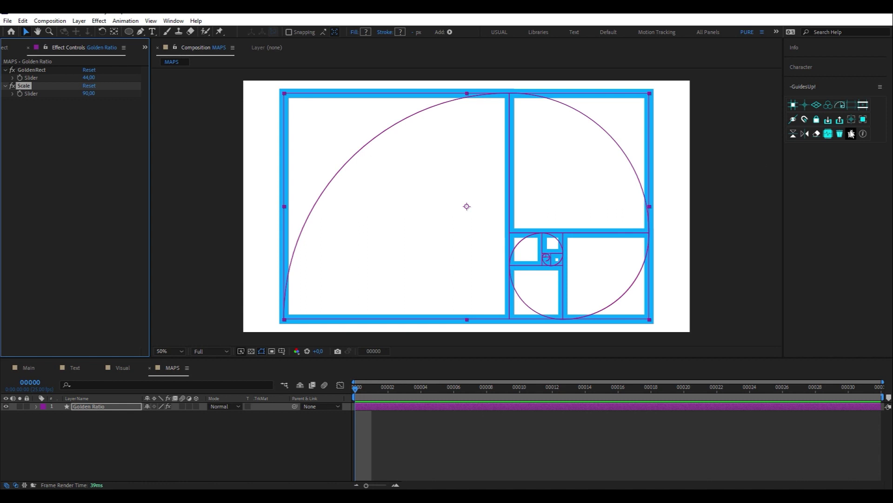
left_click(860, 106)
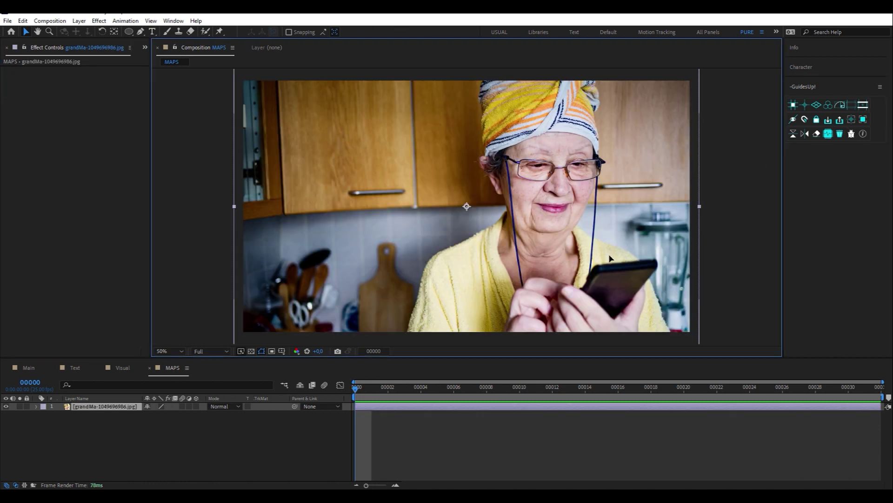
Add inset margin guides over the grandMa photo and toggle the photo layer off and back on.
left_click(853, 105)
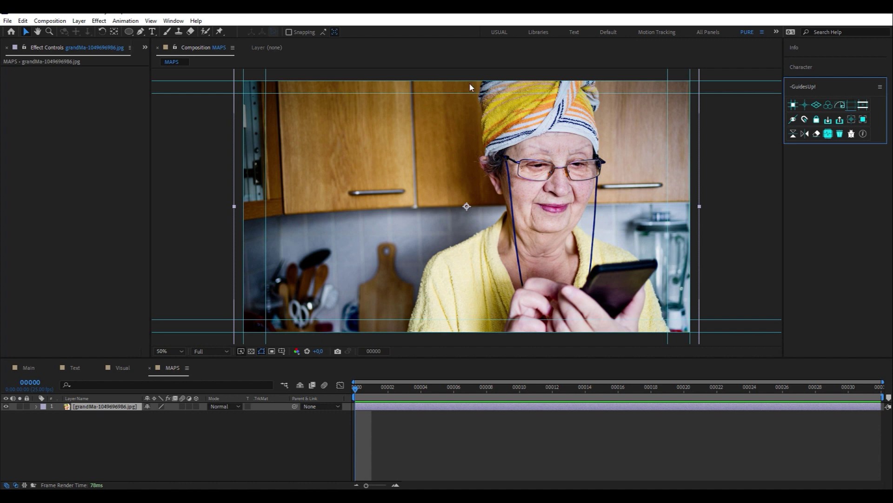
left_click(6, 408)
left_click(7, 407)
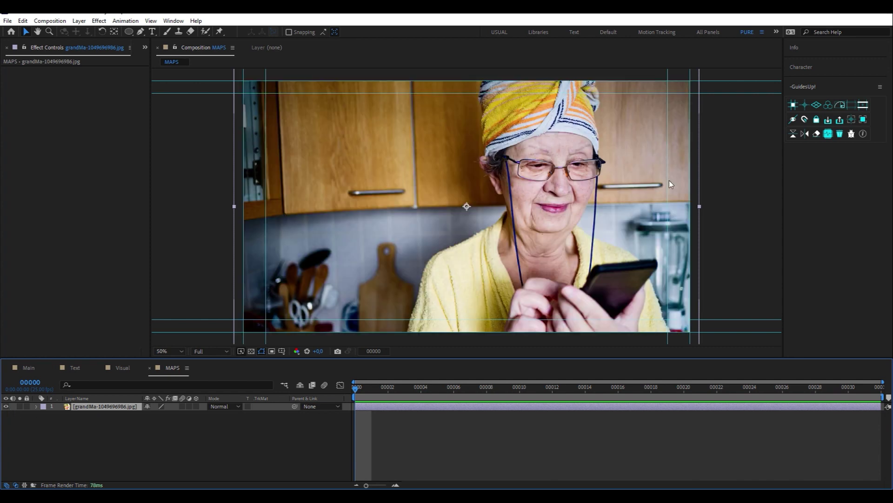
Add a black Western CineBands letterbox layer over the grandMa photo.
left_click(863, 105)
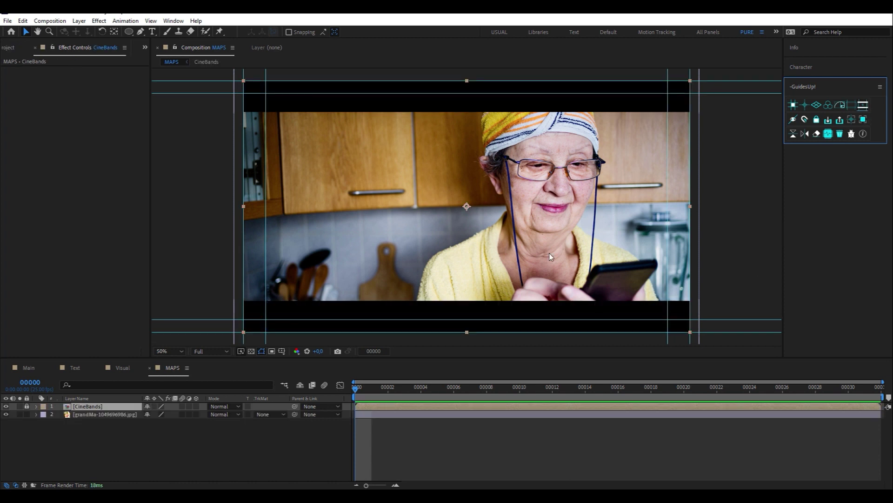
key("comma")
key("comma")
key("period")
key("period")
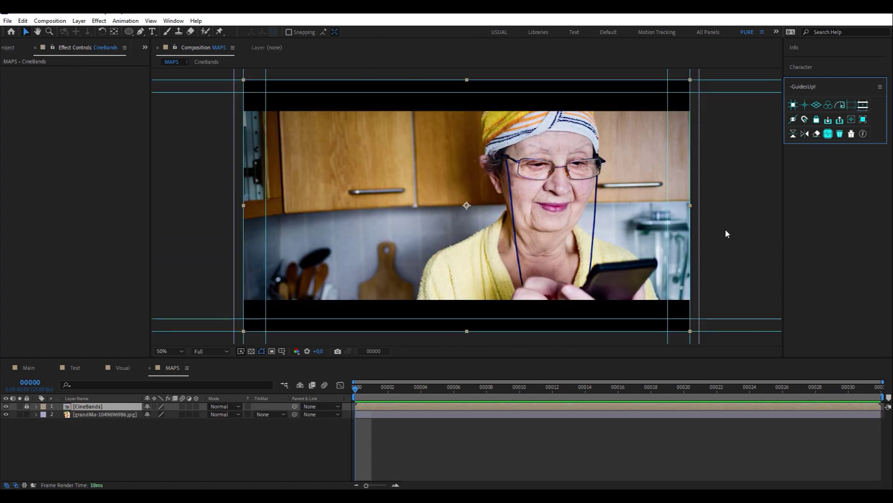
Deselect CineBands, hide the guides, and drag the gunther drawing to the right in Visual.
left_click(725, 229)
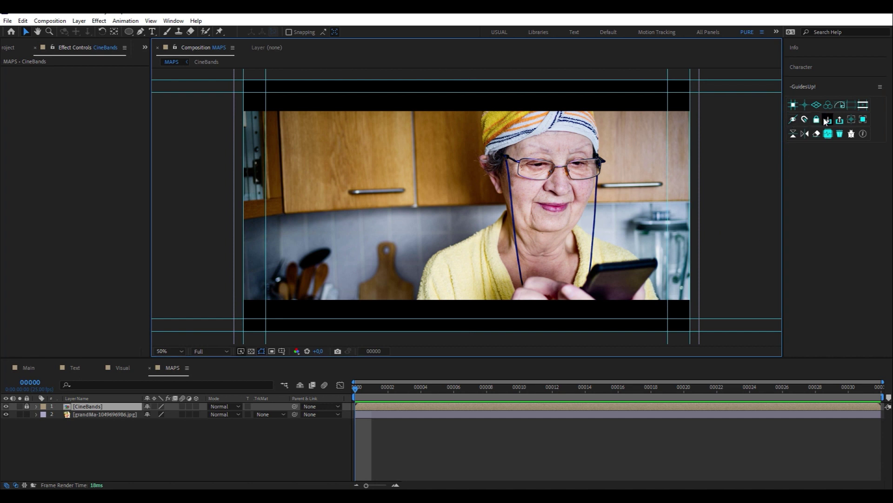
left_click(817, 133)
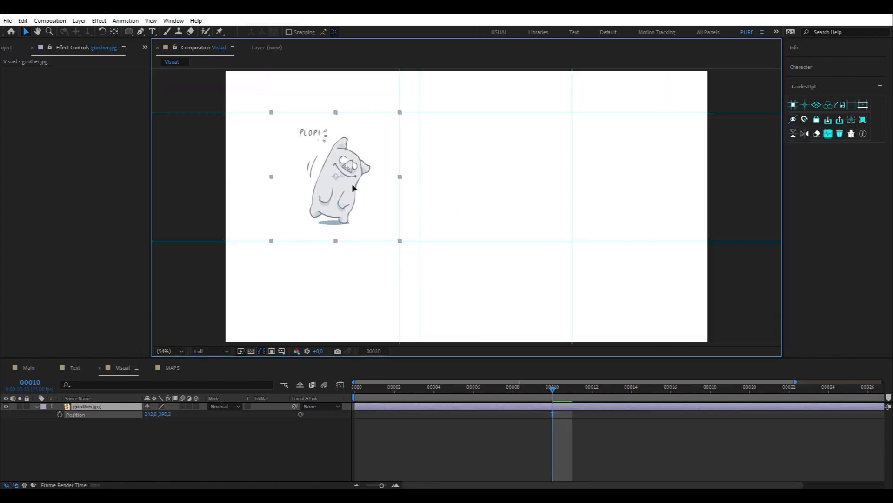
left_click_drag(353, 187, 614, 335)
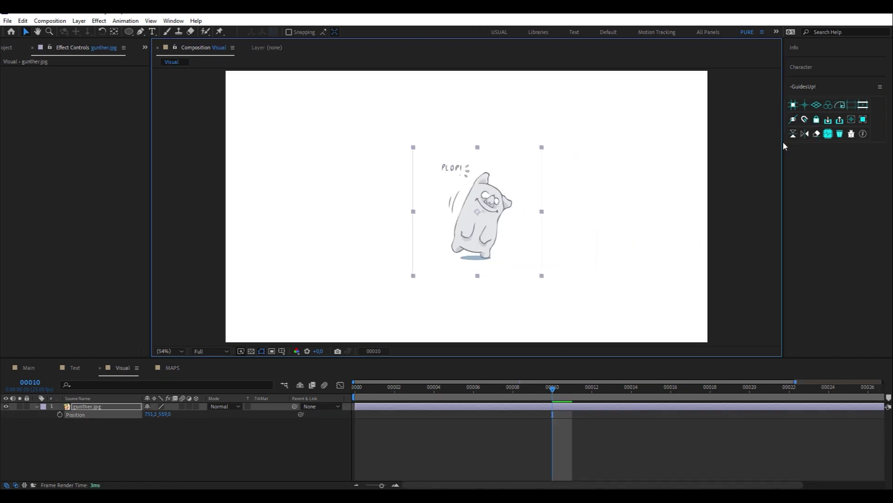
Import the pig.guides guide template into the Visual composition.
left_click(824, 121)
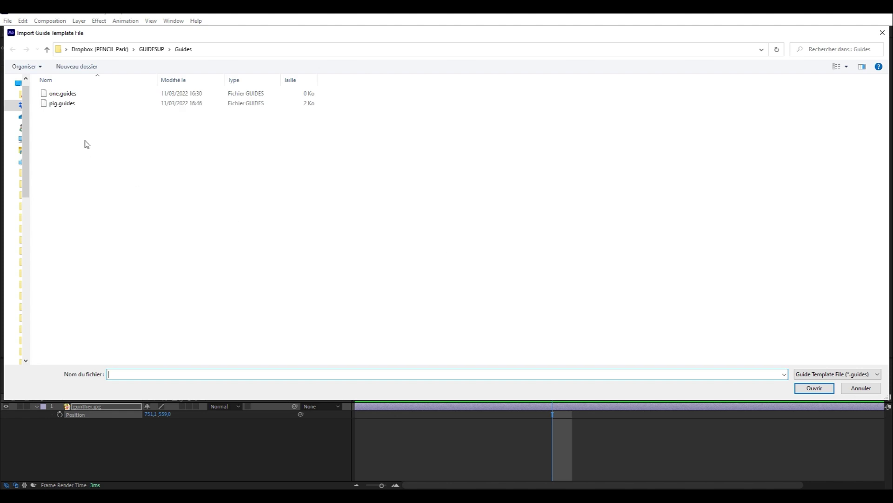
left_click(71, 105)
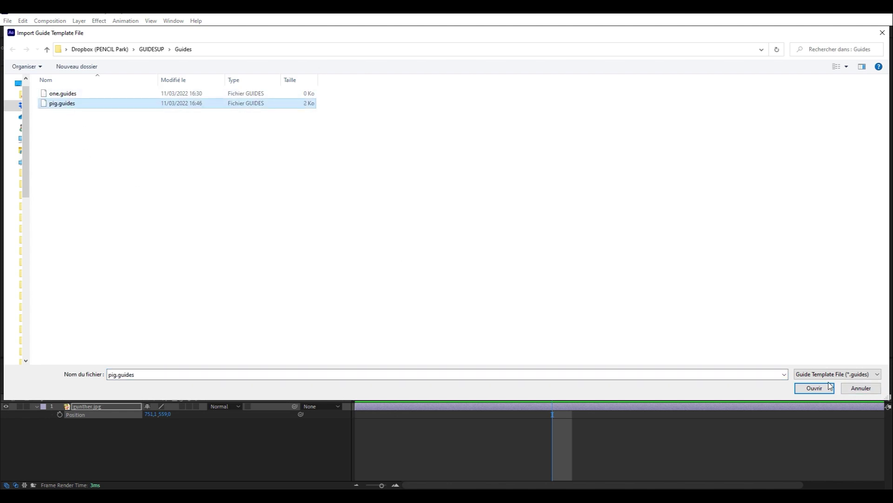
left_click(815, 388)
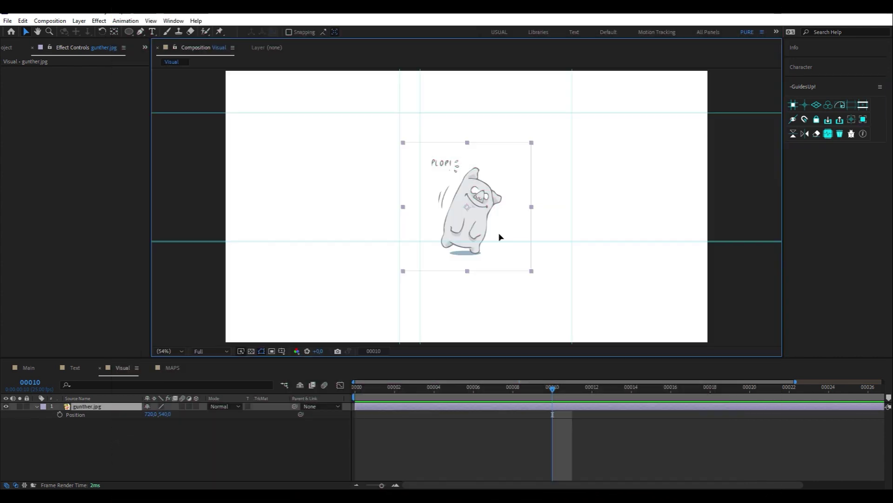
Center gunther.jpg at 720,540 and add guides crossing through its centre.
left_click(852, 120)
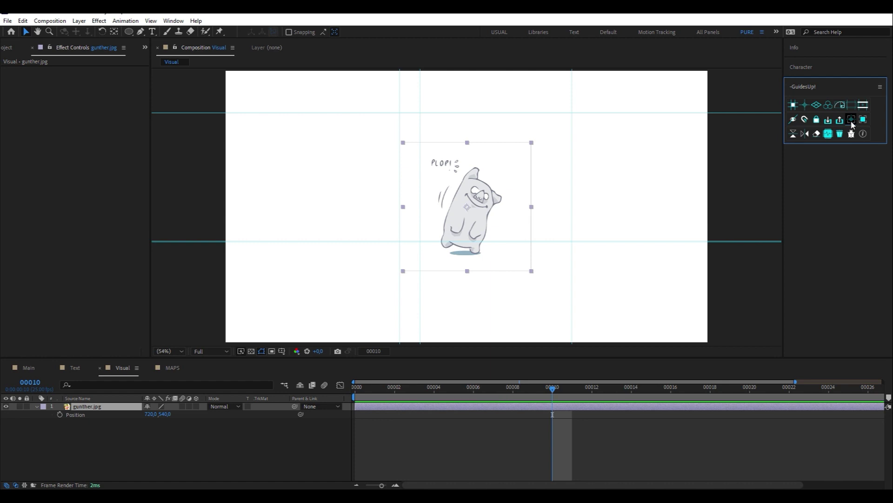
left_click(795, 105)
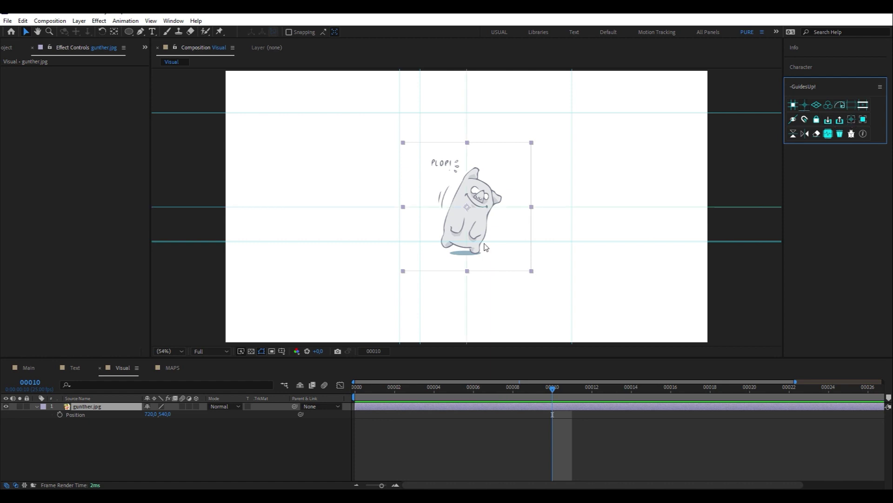
left_click(817, 134)
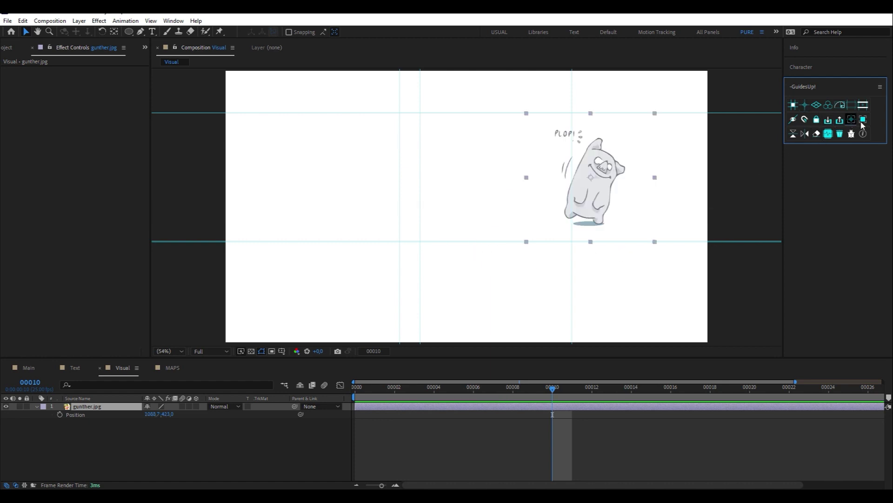
left_click(863, 120)
left_click(501, 238)
left_click(851, 120)
left_click(805, 106)
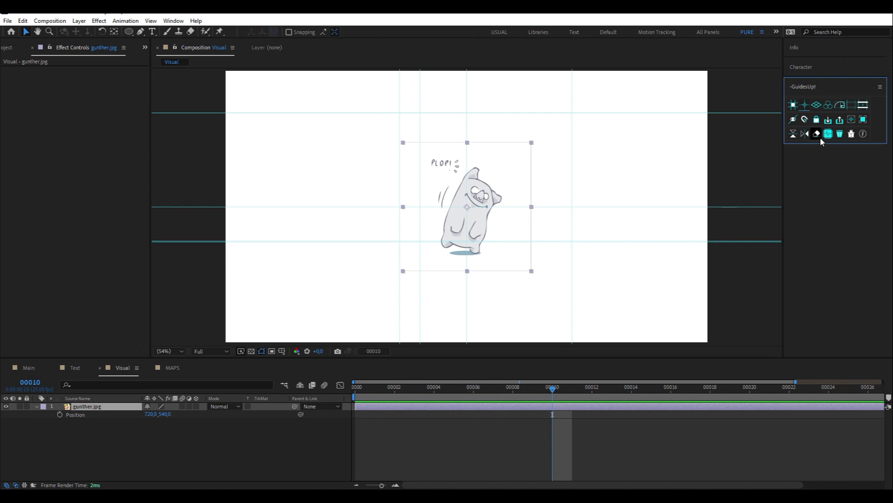
Flip gunther vertically and horizontally, then clear all guides from the composition.
left_click(793, 134)
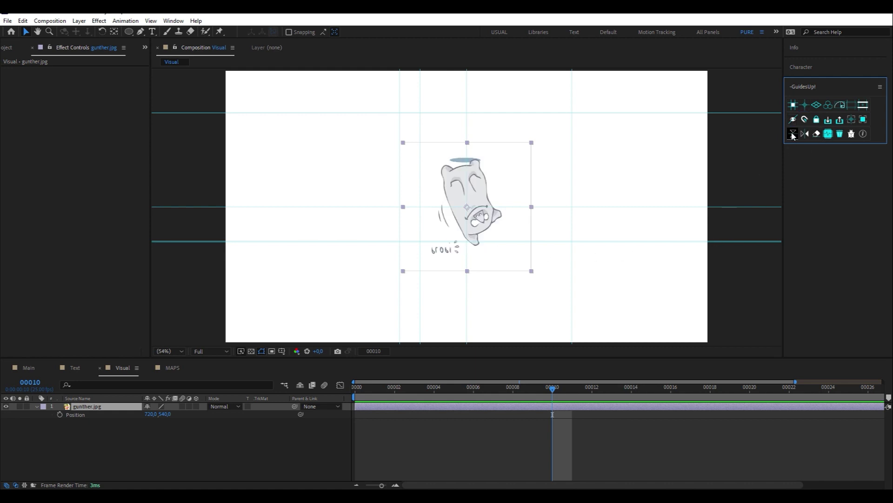
left_click(806, 135)
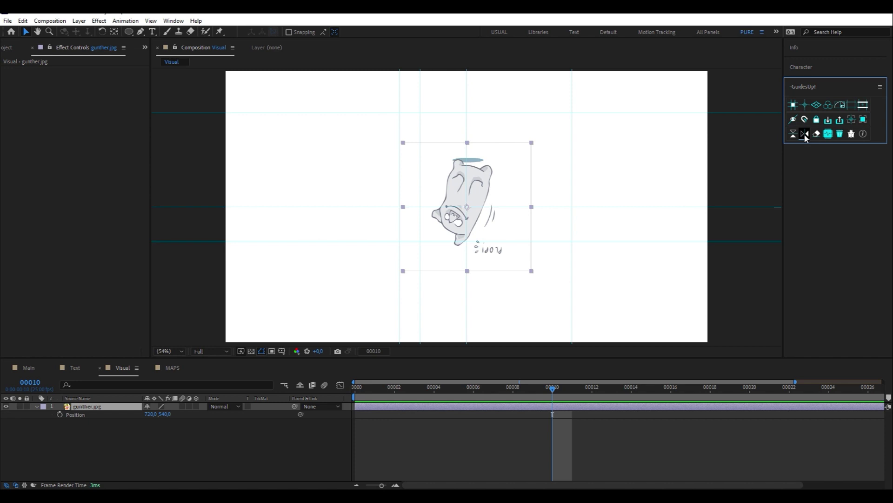
left_click(817, 134)
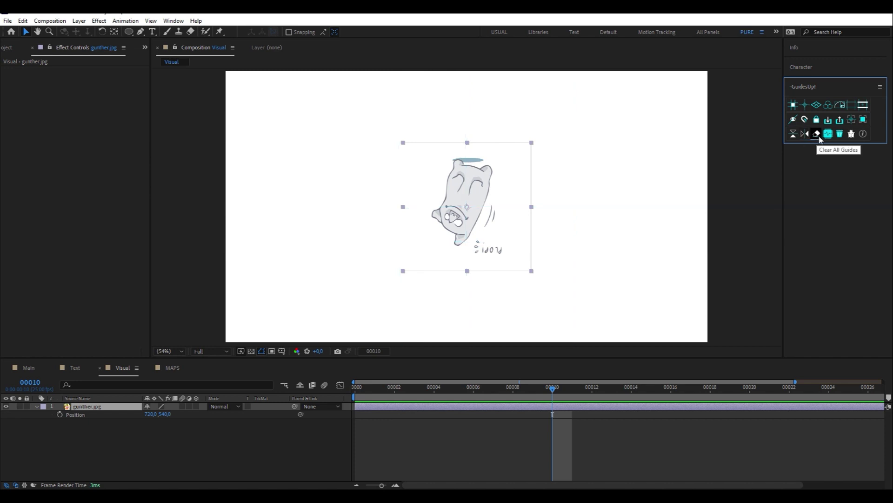
Delete the gunther.jpg layer, confirming Yes, and start emptying the disk cache.
left_click(840, 135)
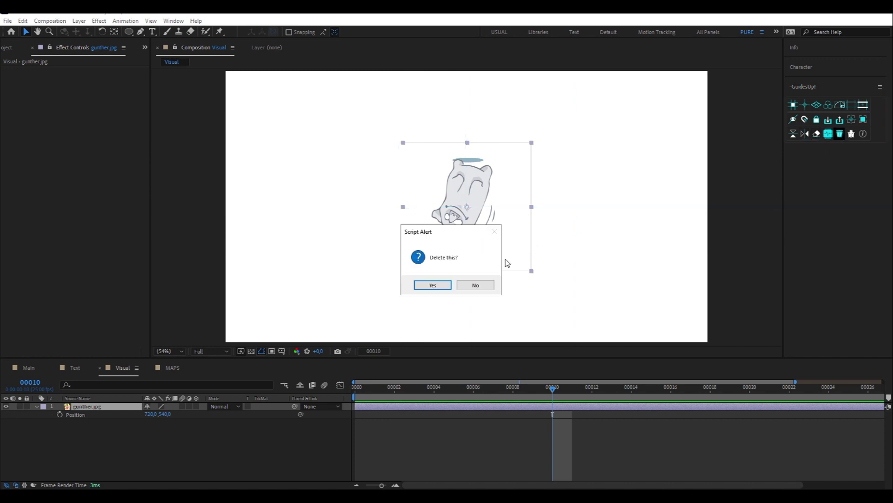
left_click(443, 285)
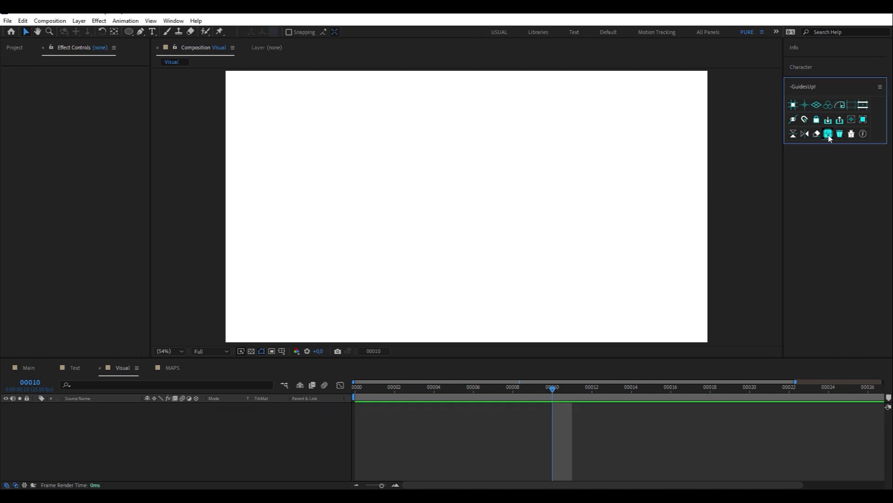
left_click(828, 134)
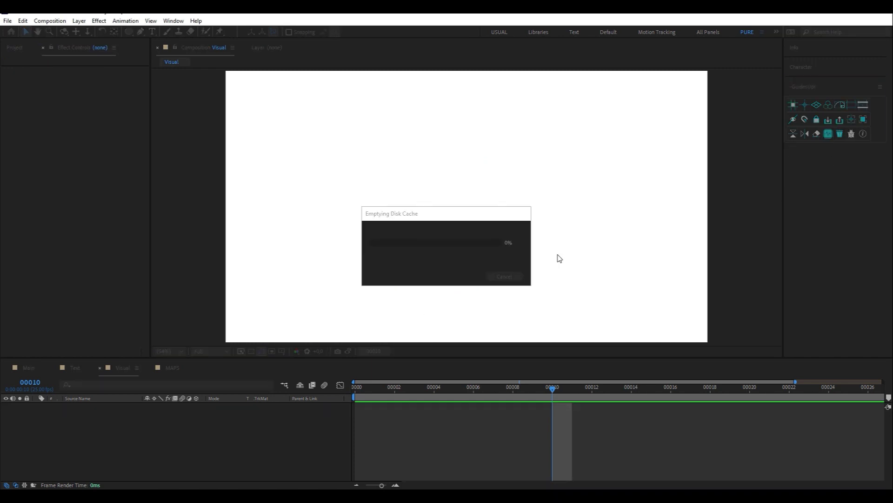